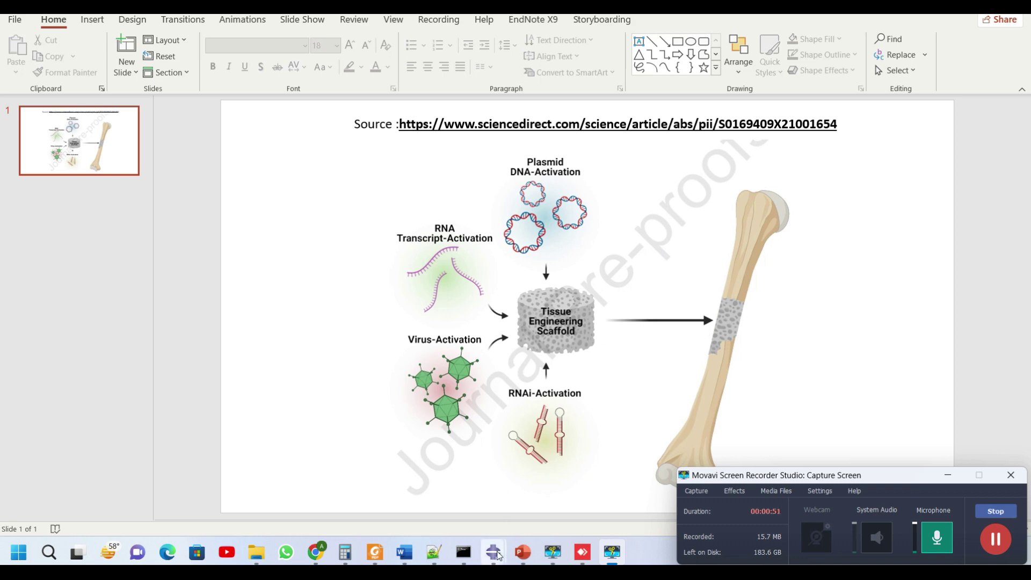
# - Cycle through the Abaqus windows to reach the explicit model's meshed GYROID lattice cube
pyautogui.moveTo(502, 545)
pyautogui.click(580, 504)
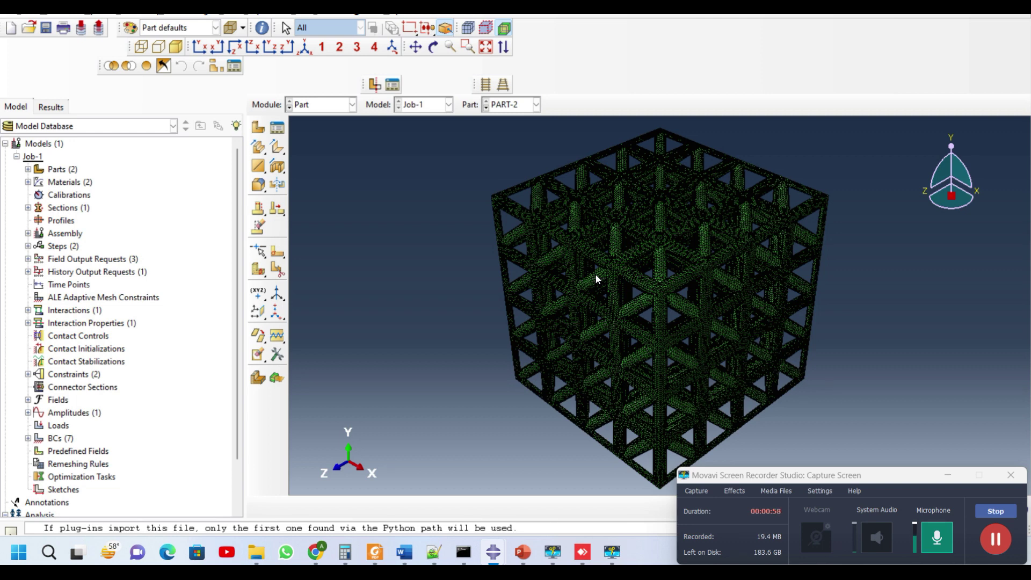
pyautogui.moveTo(499, 551)
pyautogui.click(463, 494)
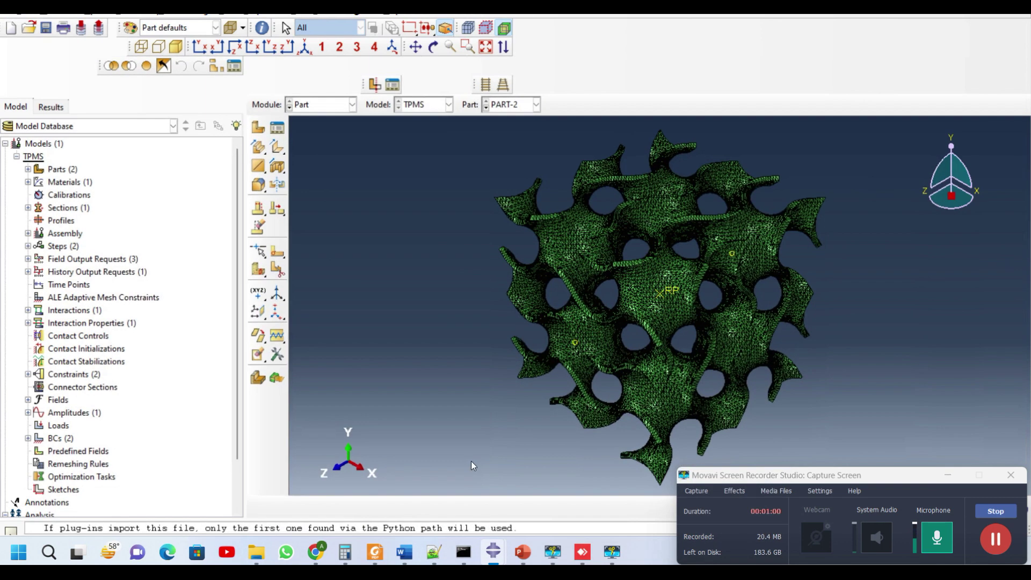
pyautogui.moveTo(493, 554)
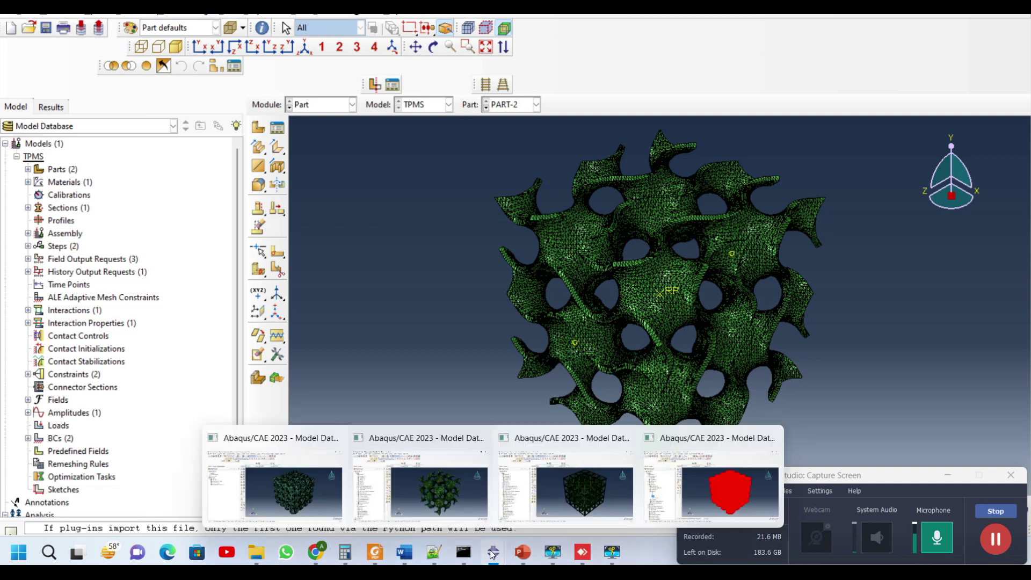
pyautogui.click(285, 483)
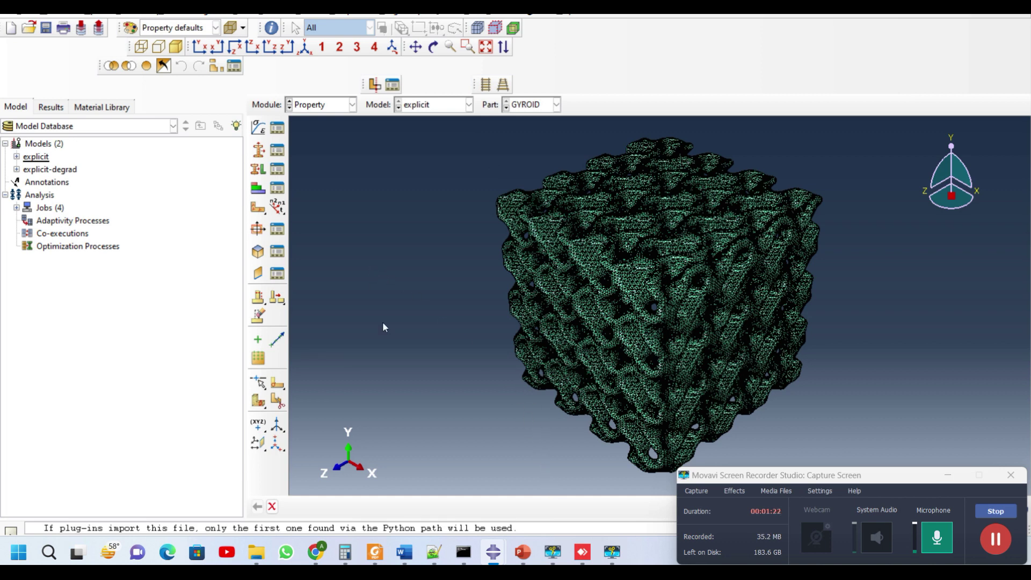
# - Return to the gyroid scaffold window and expand the explicit model in the Model tree
pyautogui.moveTo(493, 549)
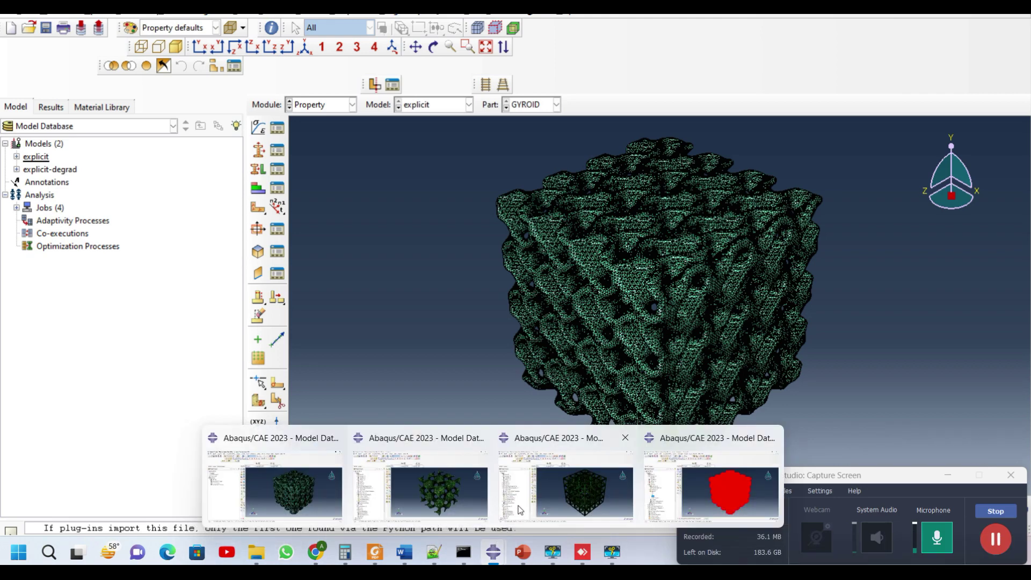
pyautogui.moveTo(518, 508)
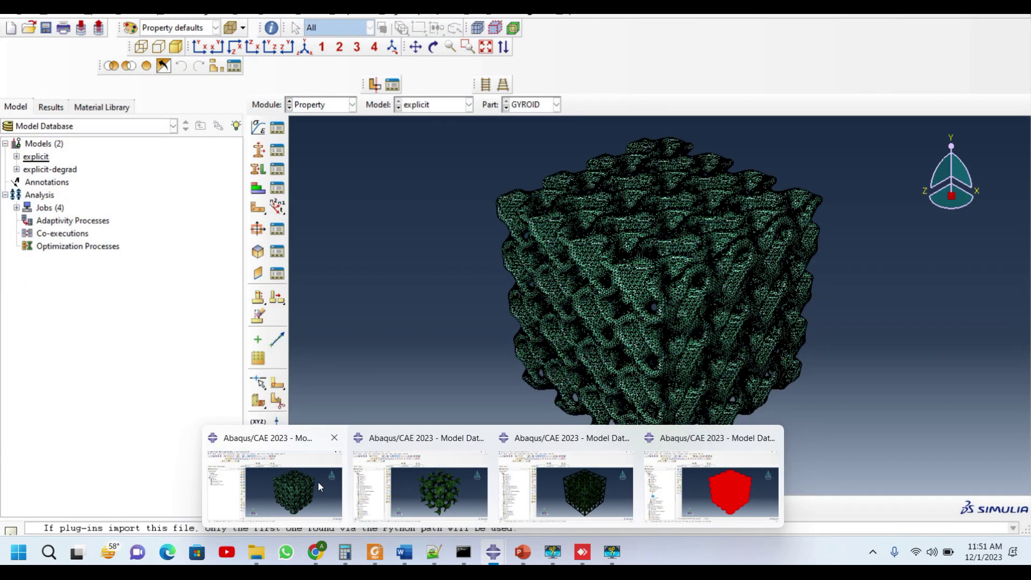
pyautogui.click(318, 482)
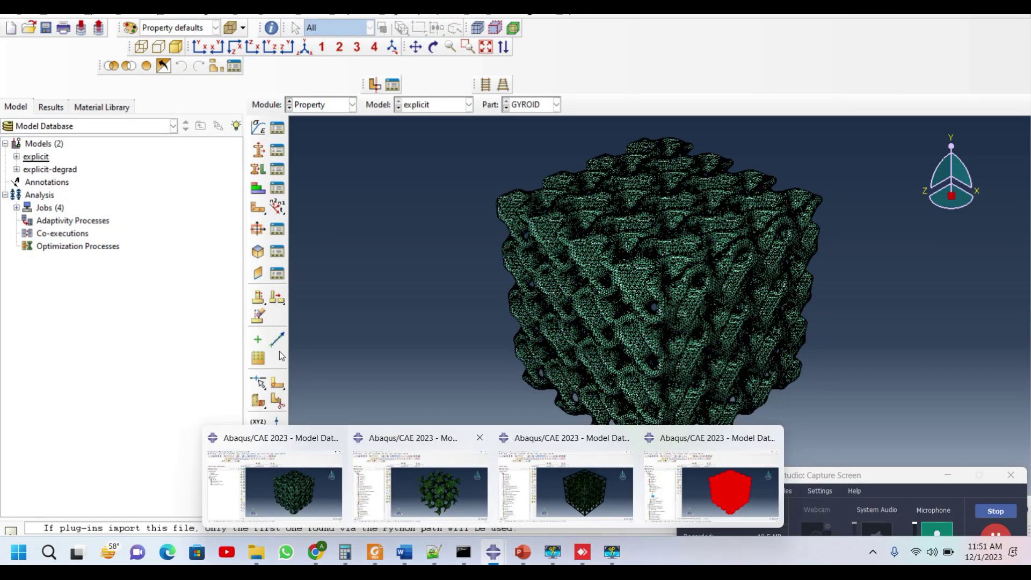
pyautogui.click(17, 157)
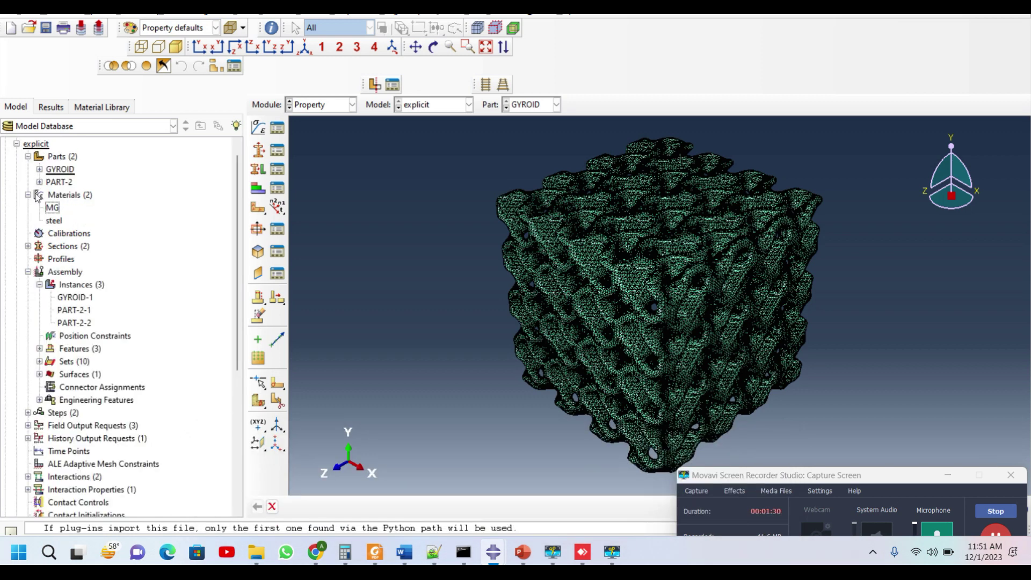
# - Open the MG material's properties for review, then close them without changes
pyautogui.rightClick(50, 208)
pyautogui.click(89, 233)
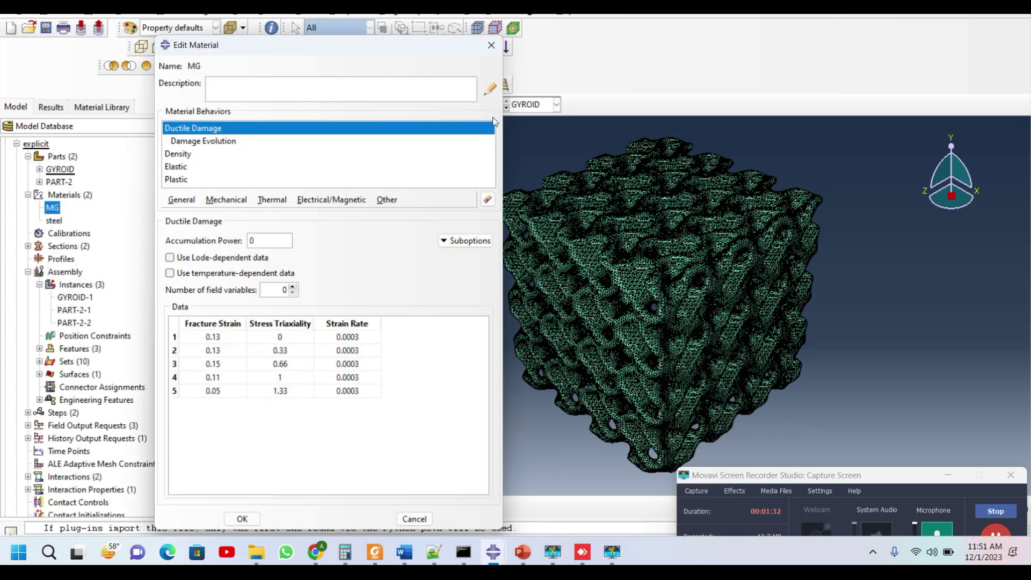
pyautogui.click(505, 61)
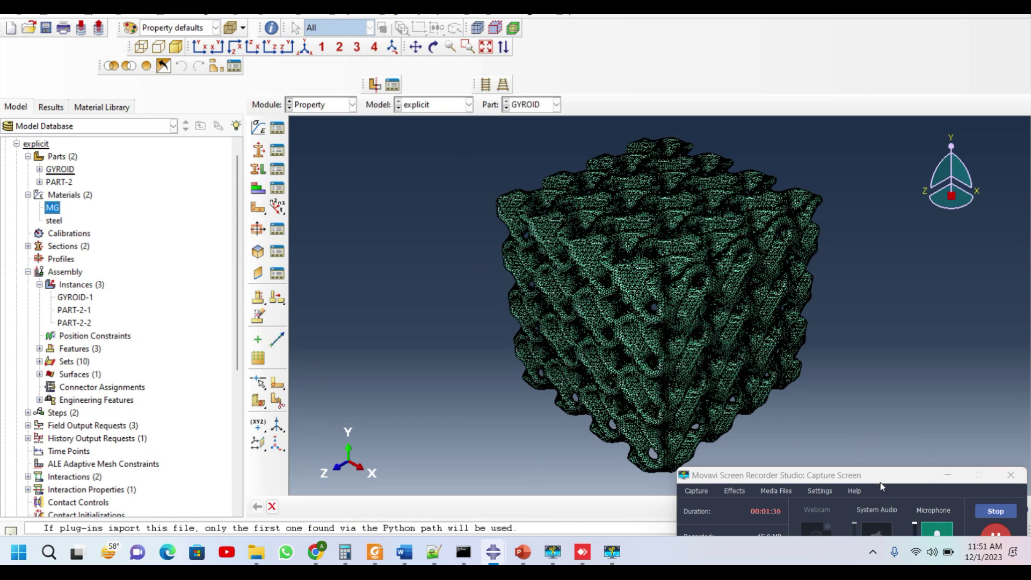
pyautogui.moveTo(881, 483); pyautogui.dragTo(880, 462)
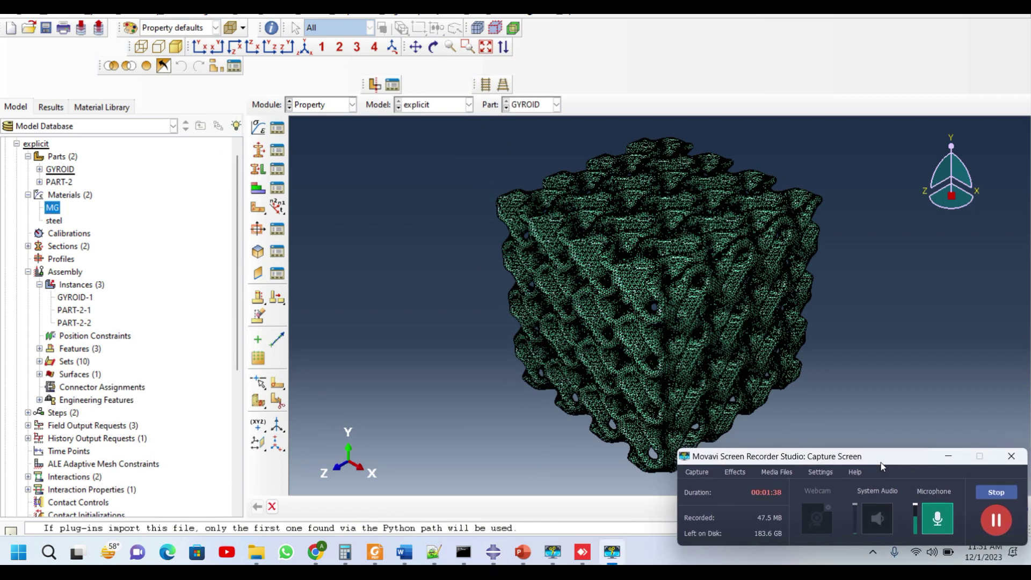
pyautogui.click(997, 520)
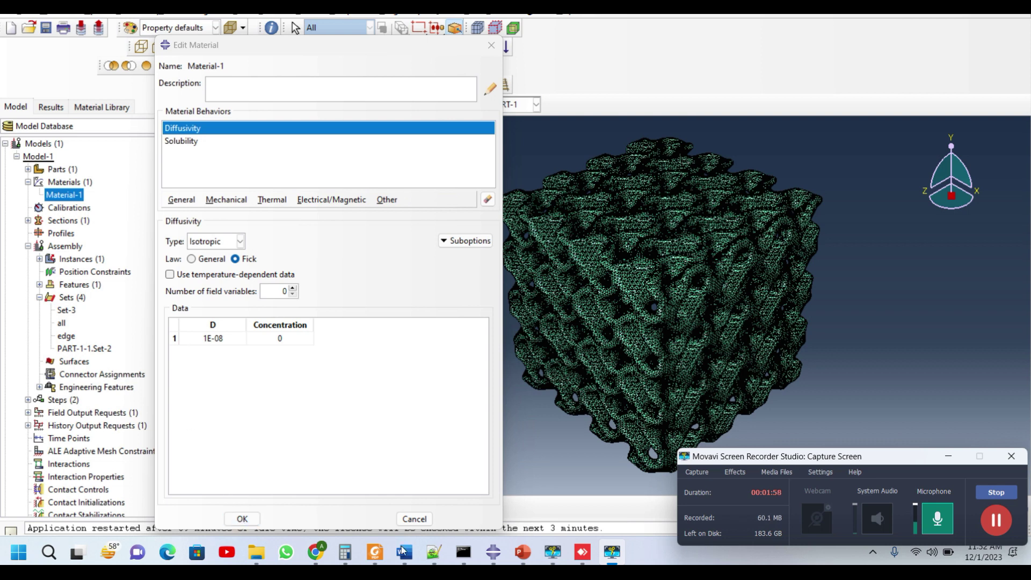
# - Switch to the paper 2110.00770.pdf in Foxit PDF Reader
pyautogui.click(374, 552)
# - Pan back to page 5's highlighted Fick's law and Weibull flux paragraph, then minimize Foxit
pyautogui.click(13, 59)
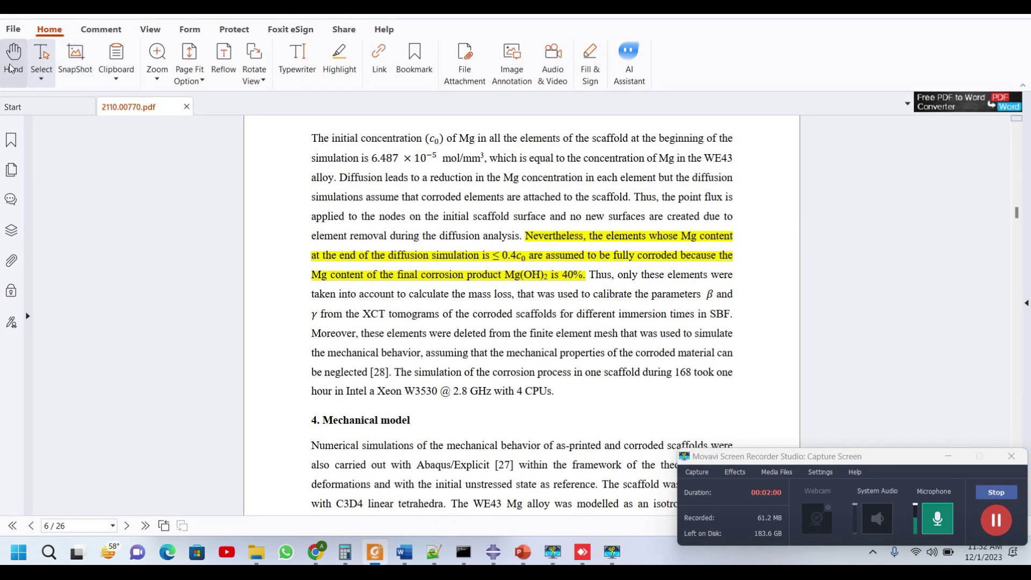
pyautogui.moveTo(202, 147); pyautogui.dragTo(534, 480)
pyautogui.scroll(10, 535, 479)
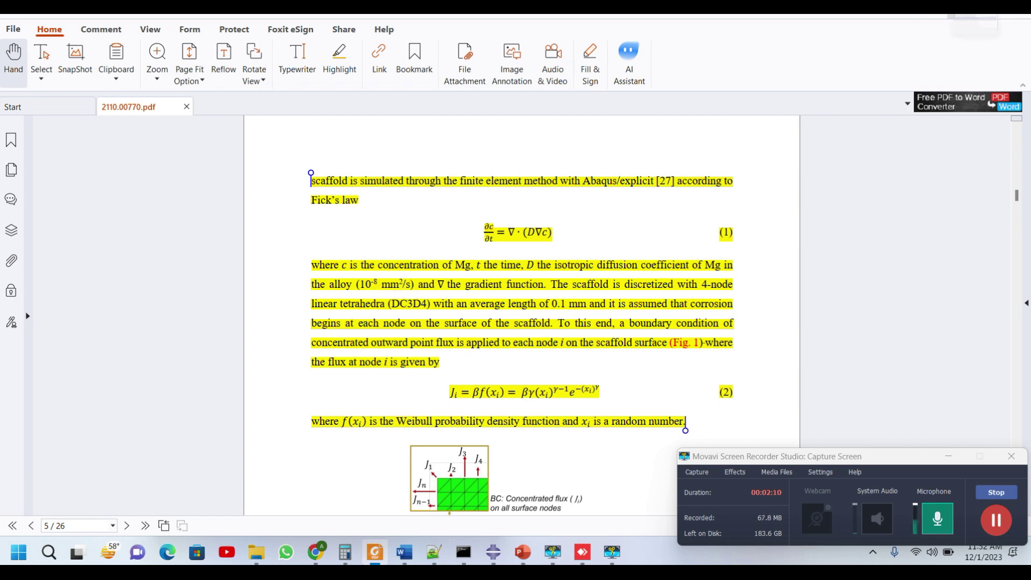
pyautogui.click(961, 6)
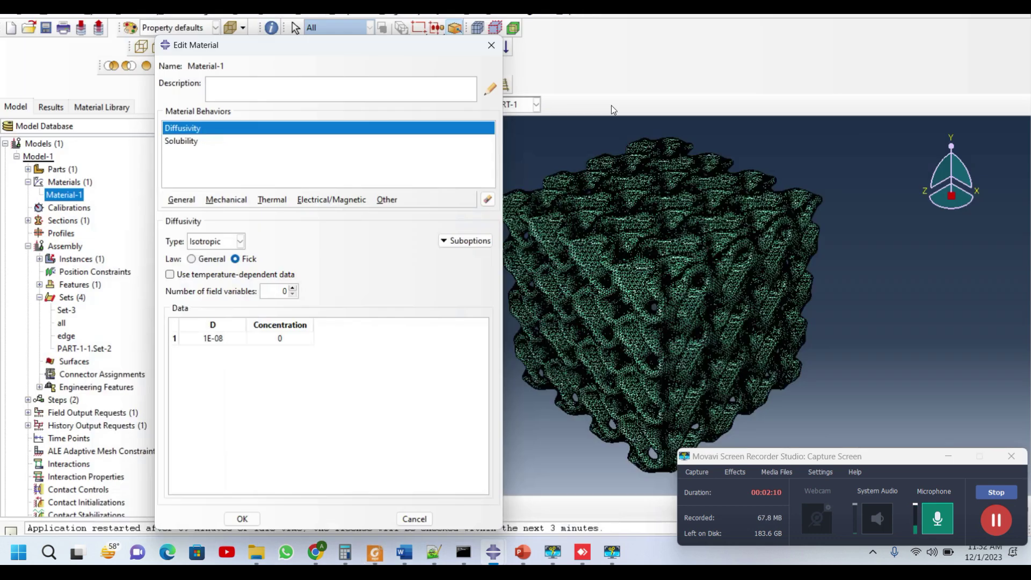
# - Close Material-1's editor and check the 'edge' assembly set's tooltip of 211567 nodes
pyautogui.click(491, 45)
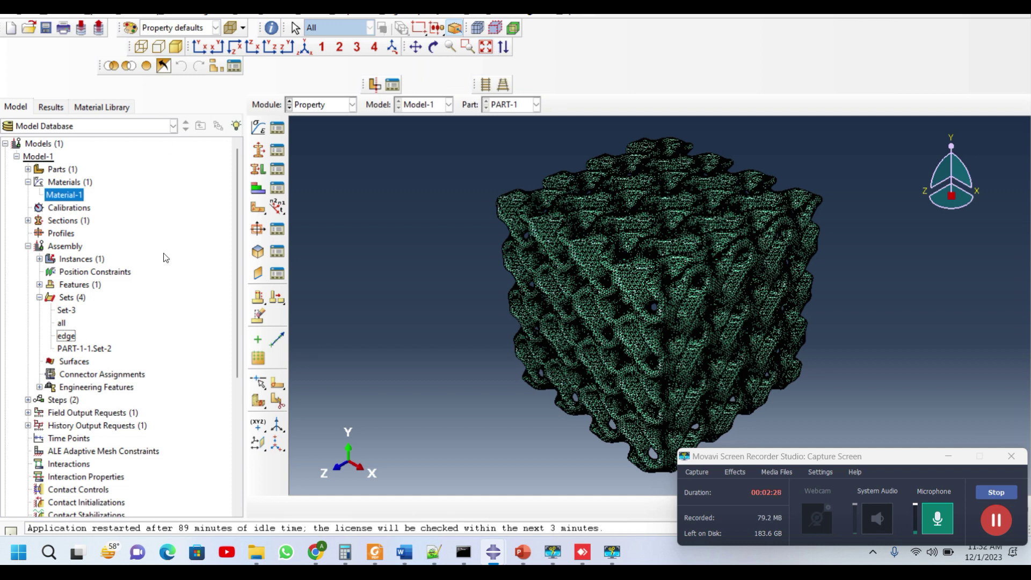
pyautogui.moveTo(69, 341)
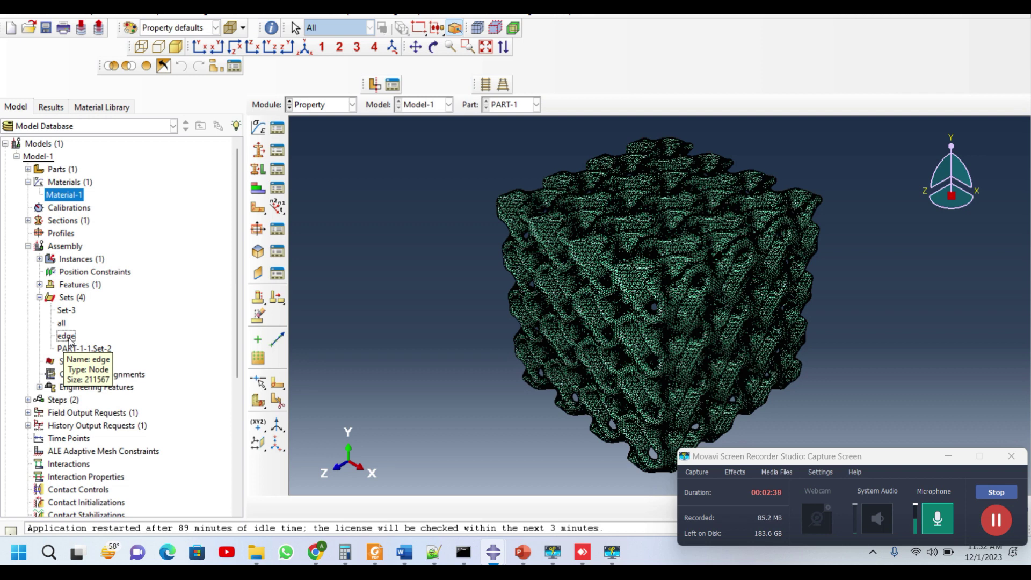
# - Show the 'edge' set's nodes without reselecting them, then bring up BCCdegrad.py in Notepad++
pyautogui.rightClick(69, 341)
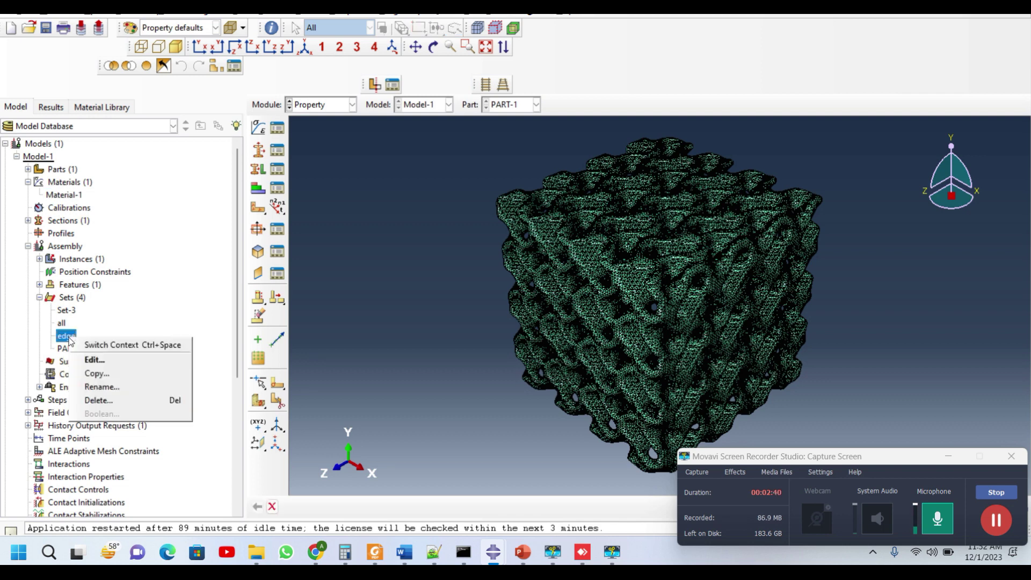
pyautogui.click(90, 358)
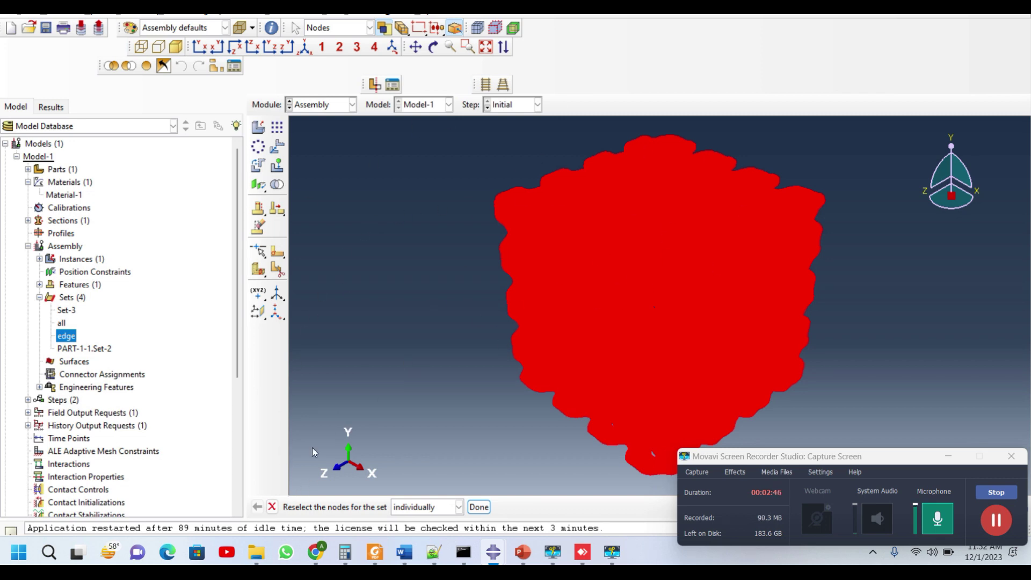
pyautogui.click(273, 507)
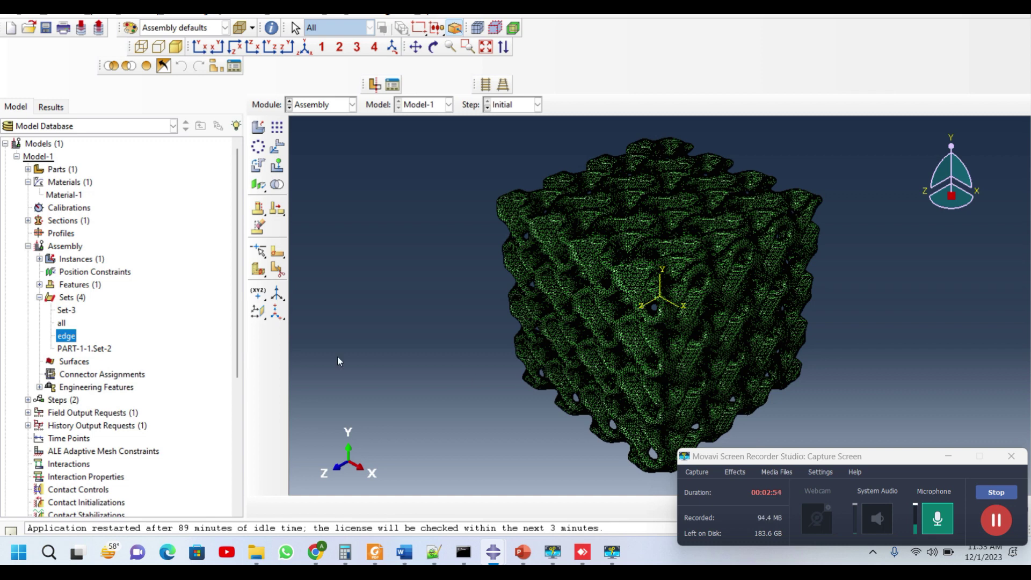
pyautogui.moveTo(71, 340)
pyautogui.click(434, 552)
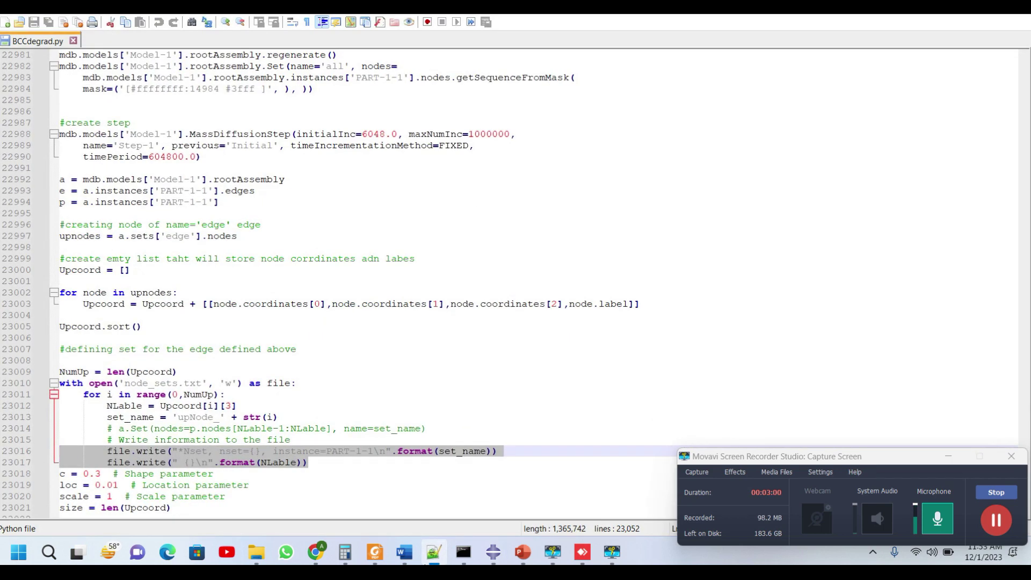
# - Highlight sets['edge'].nodes on line 22997 of BCCdegrad.py
pyautogui.click(226, 236)
pyautogui.moveTo(130, 236); pyautogui.dragTo(220, 236)
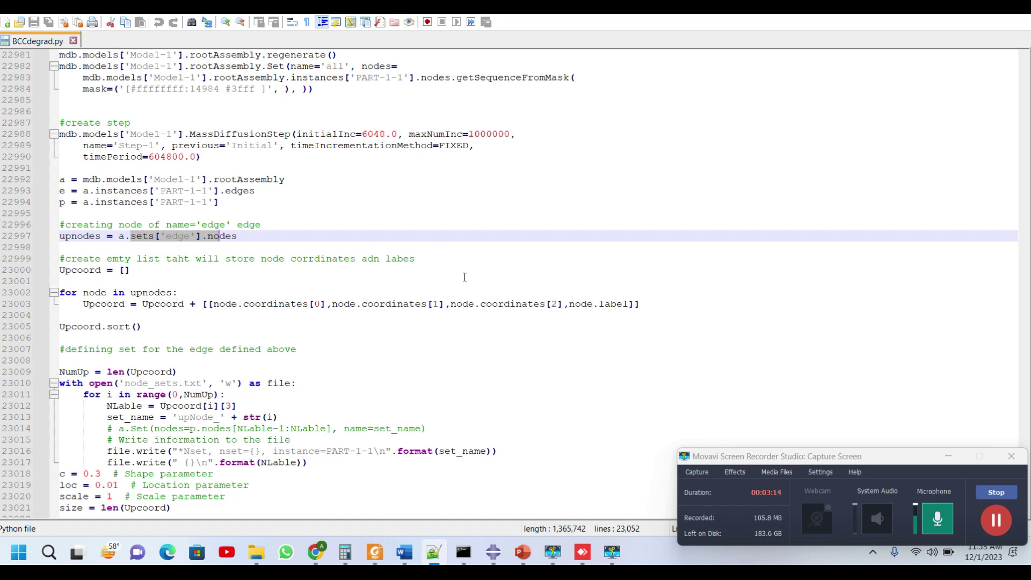
# - Glance at the Abaqus gyroid assembly, then return to the paper's page-5 flux equation
pyautogui.hotkey('alt', 'Tab')
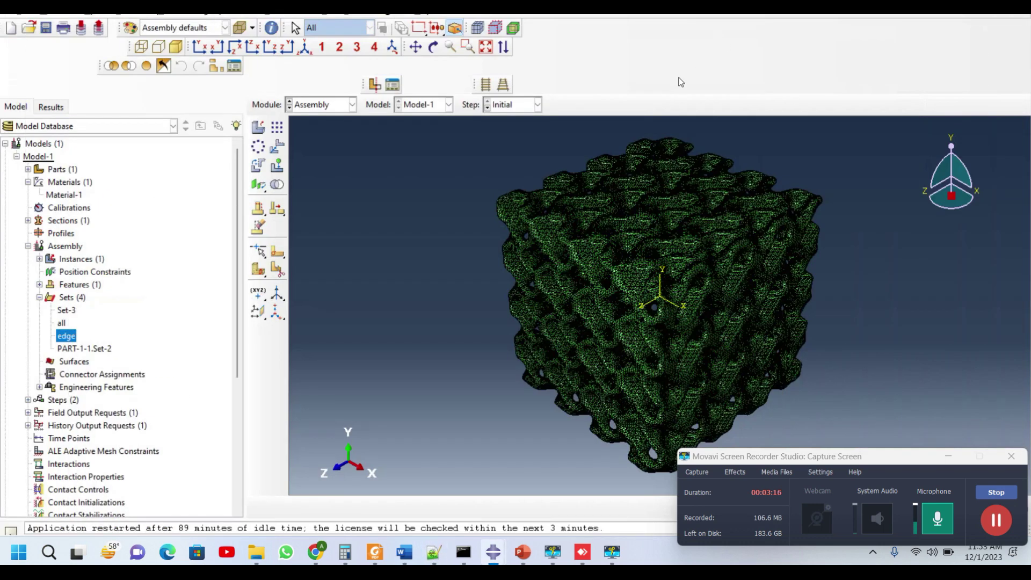
pyautogui.click(375, 552)
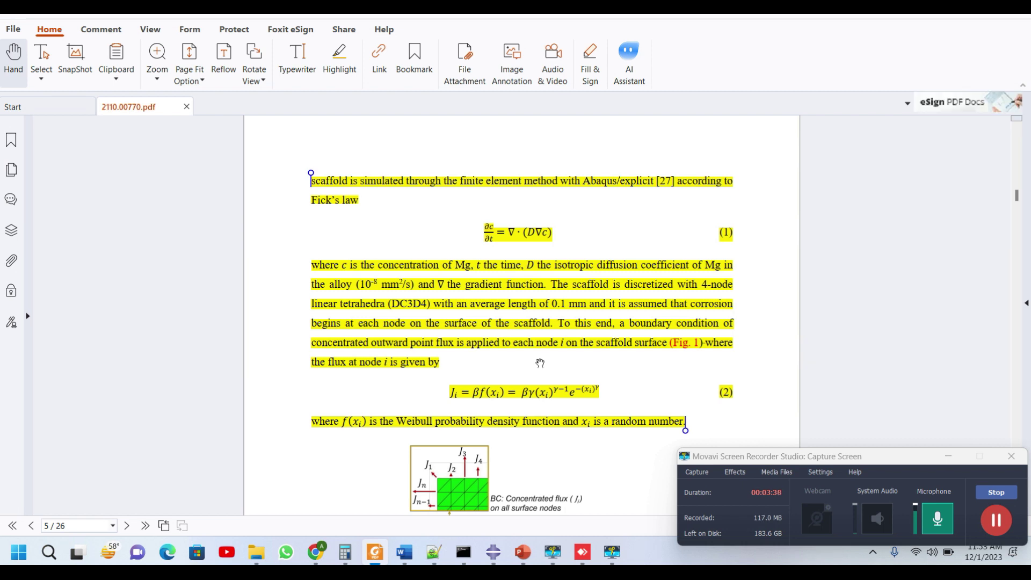
# - Scroll to page 6, select the sentence on β and γ flux parameters, then return to Abaqus
pyautogui.moveTo(494, 365); pyautogui.dragTo(491, 266)
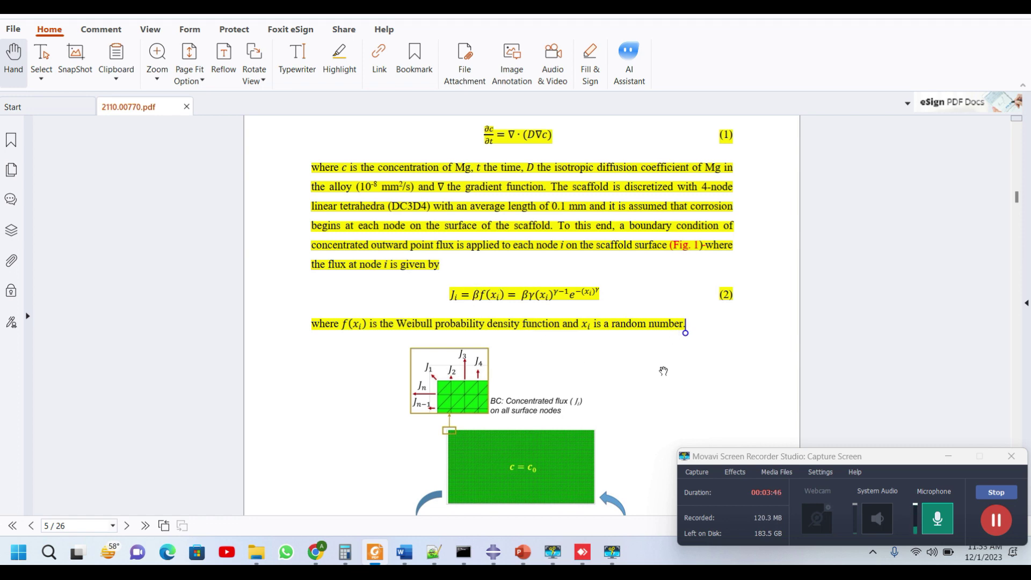
pyautogui.scroll(-10, 653, 428)
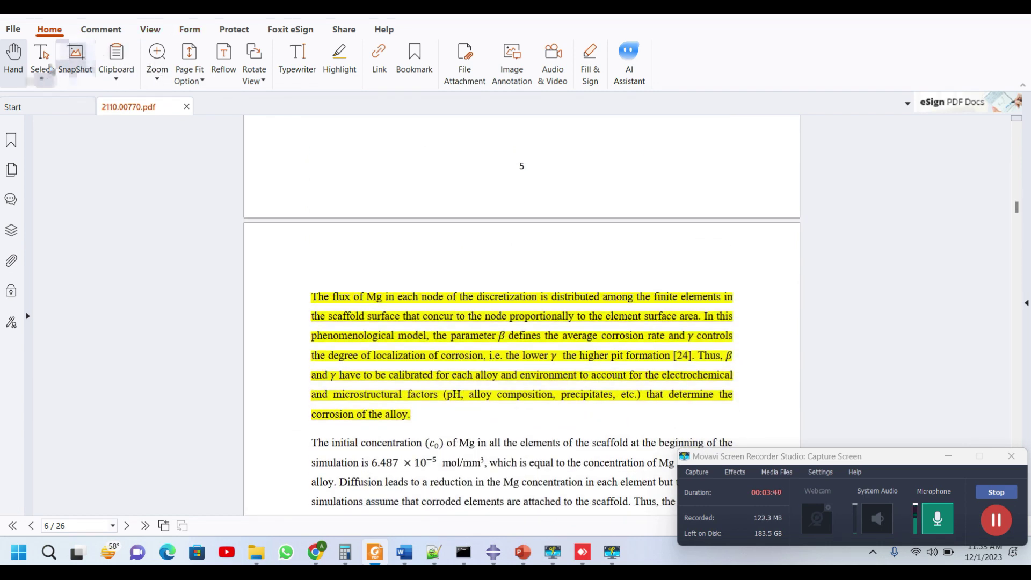
pyautogui.click(41, 57)
pyautogui.moveTo(499, 335); pyautogui.dragTo(561, 356)
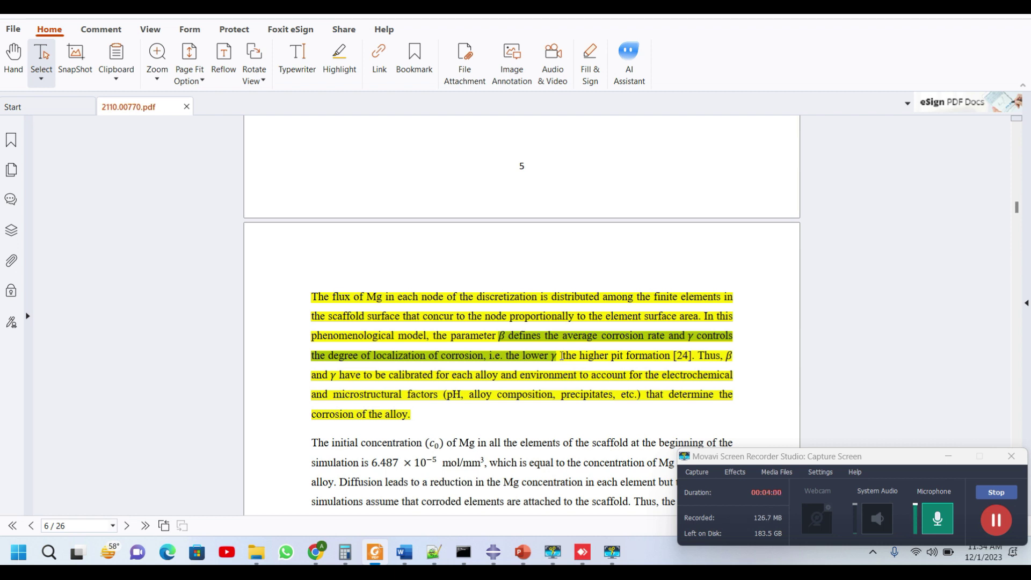
pyautogui.moveTo(561, 356); pyautogui.dragTo(719, 337)
pyautogui.click(526, 352)
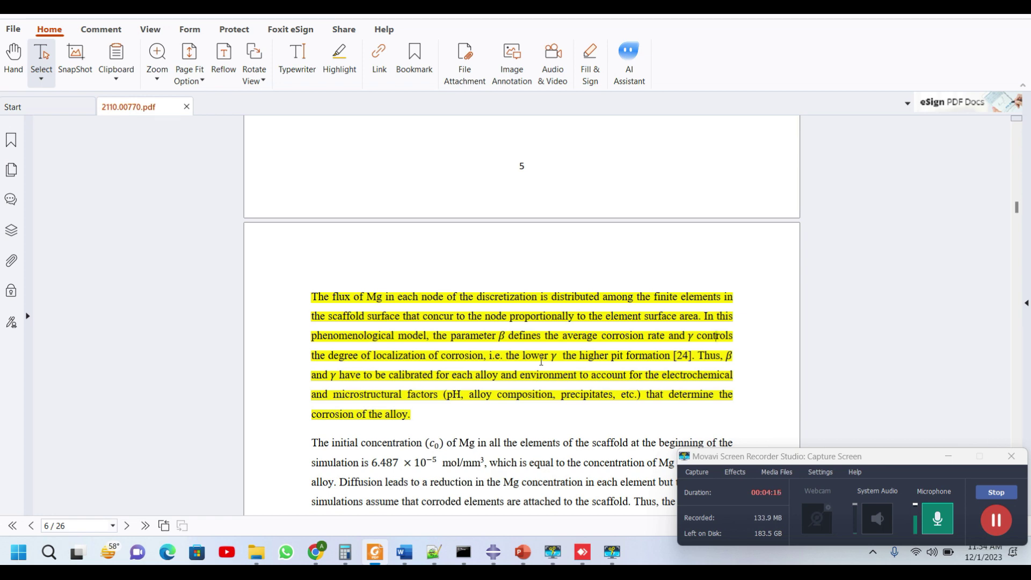
pyautogui.click(997, 520)
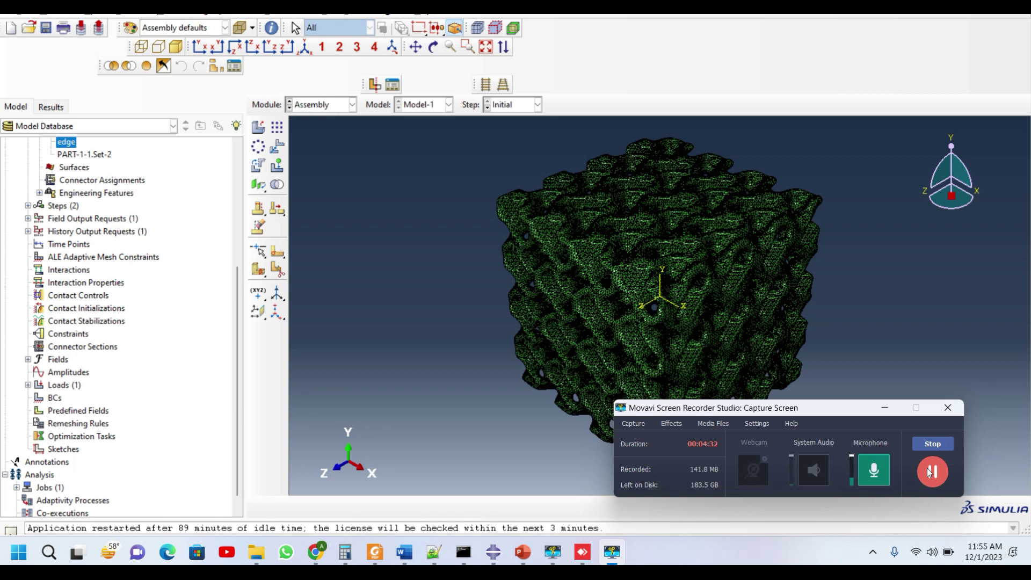
# - Box-zoom into the lower part of Job-2.odb's Mises stress contour on the scaffold
pyautogui.click(930, 471)
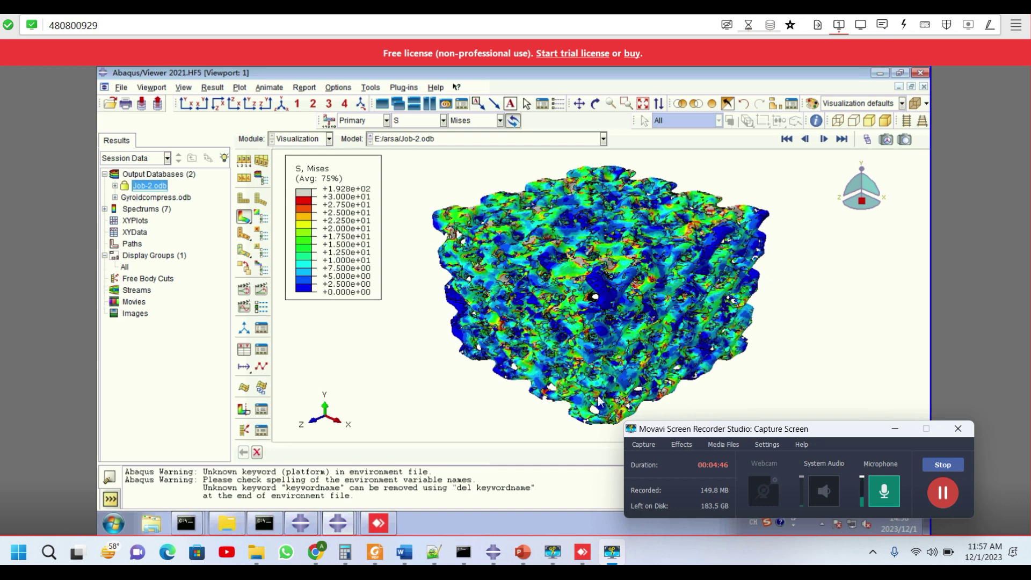
pyautogui.click(628, 109)
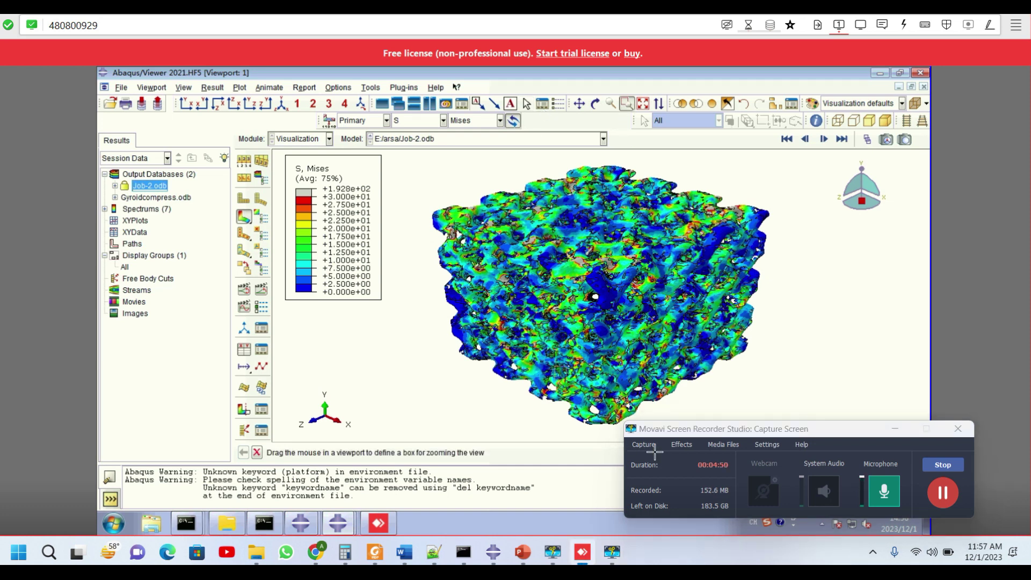
pyautogui.moveTo(647, 409); pyautogui.dragTo(640, 387)
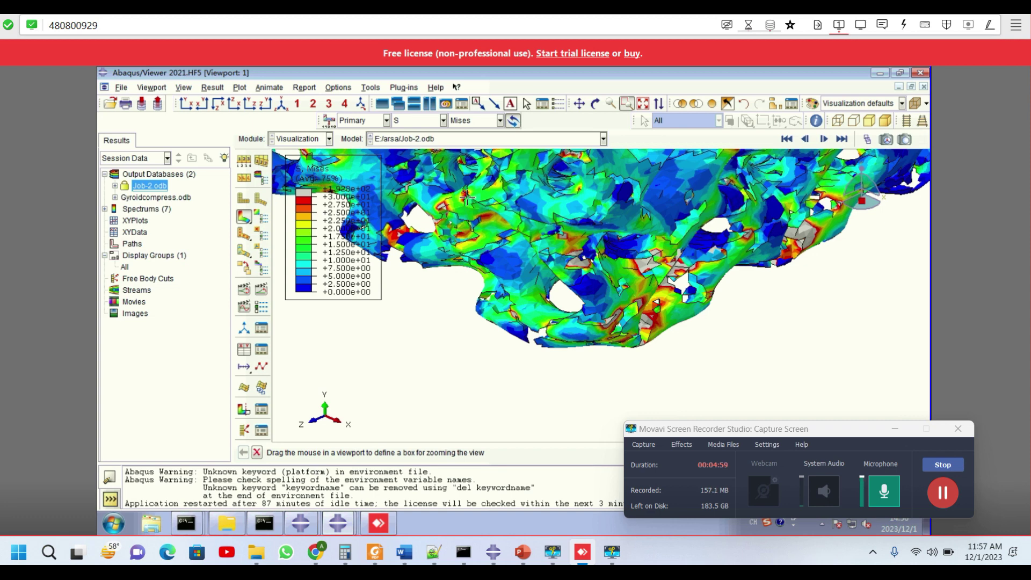
# - In the Foxit PDF paper, highlight the sentence giving the initial Mg concentration c0
pyautogui.click(384, 560)
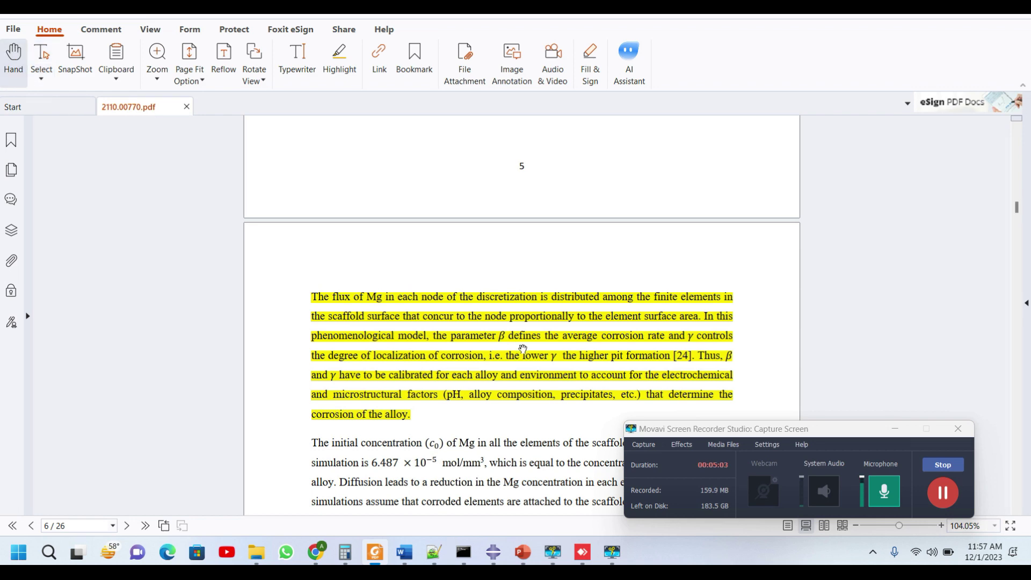
pyautogui.scroll(-5, 524, 220)
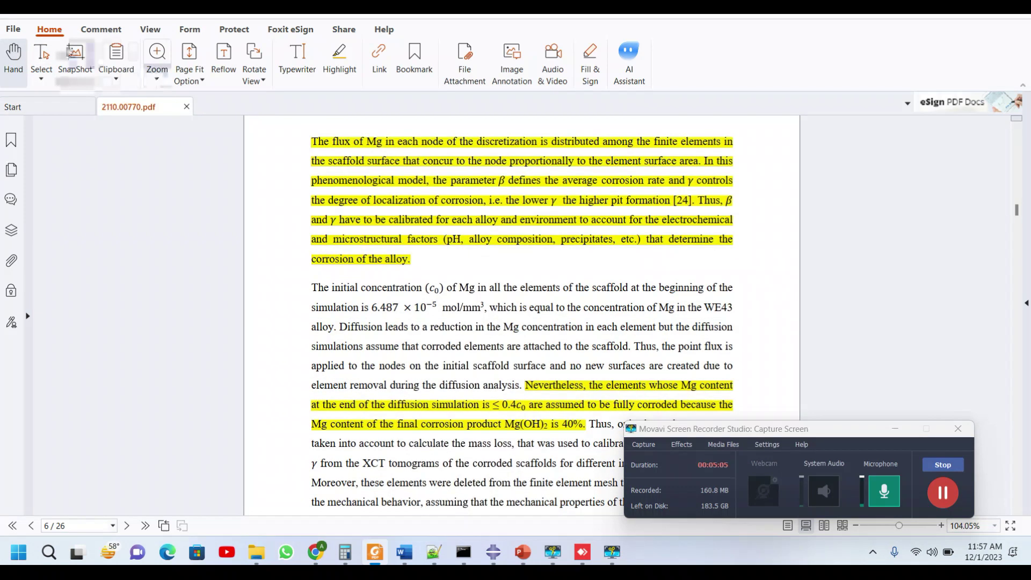
pyautogui.click(42, 59)
pyautogui.moveTo(312, 288); pyautogui.dragTo(484, 307)
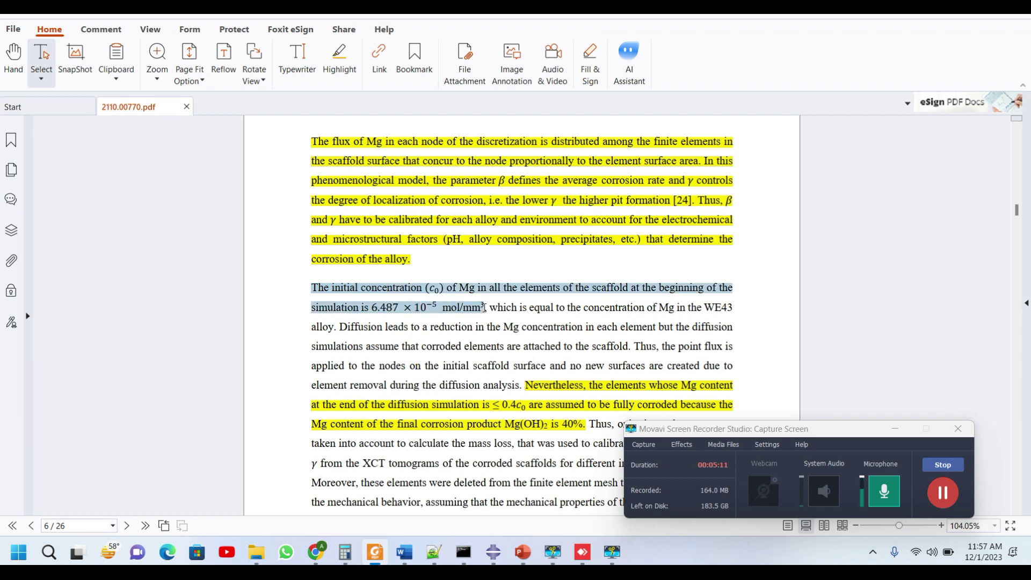
pyautogui.moveTo(484, 308); pyautogui.dragTo(301, 290)
# - Highlight the 0.4c0 corrosion threshold and the 6.487 × 10⁻⁵ mol/mm³ value, then return to Abaqus/Viewer
pyautogui.moveTo(525, 386); pyautogui.dragTo(501, 407)
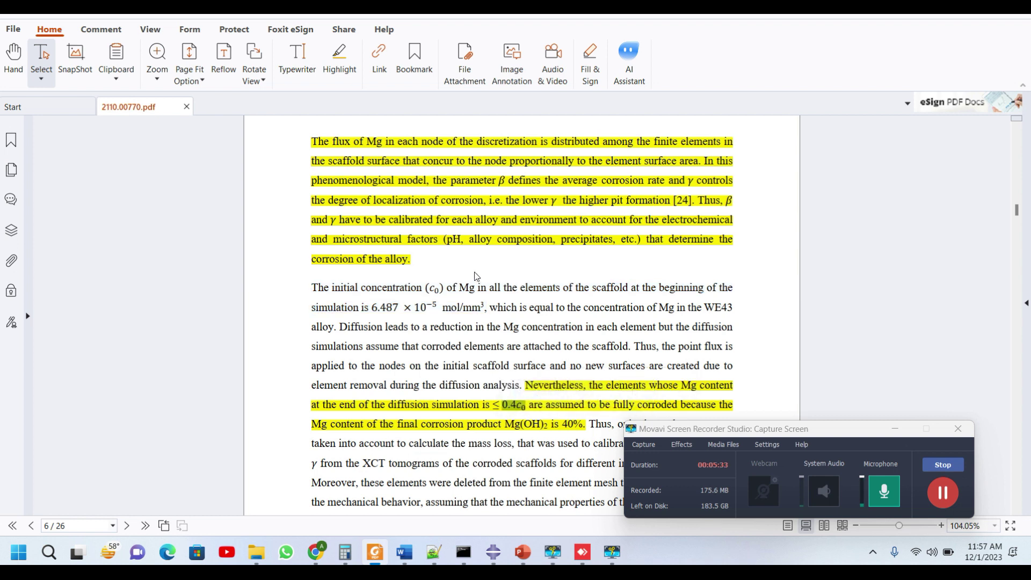
pyautogui.click(476, 276)
pyautogui.moveTo(371, 307); pyautogui.dragTo(438, 307)
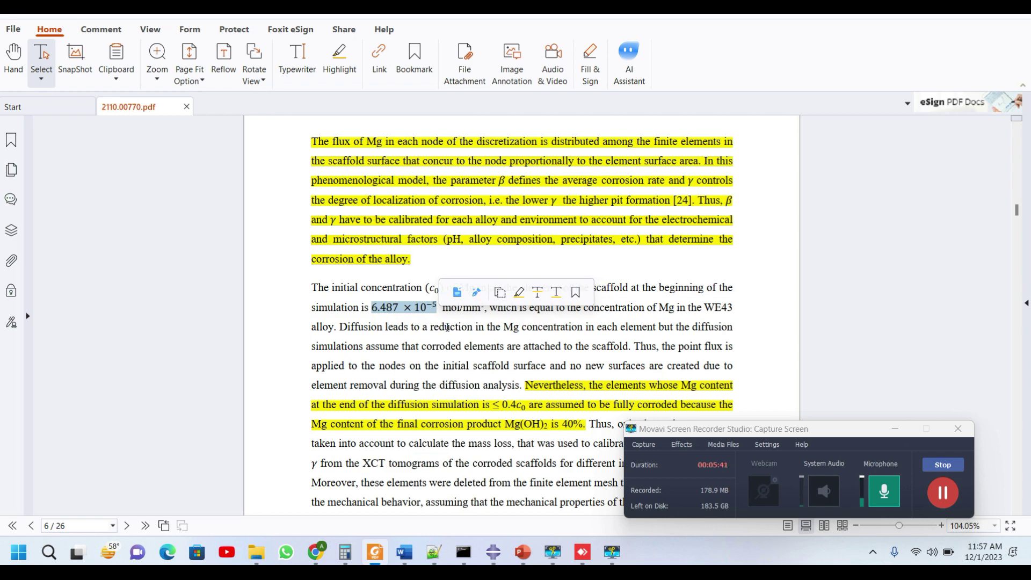
pyautogui.click(577, 559)
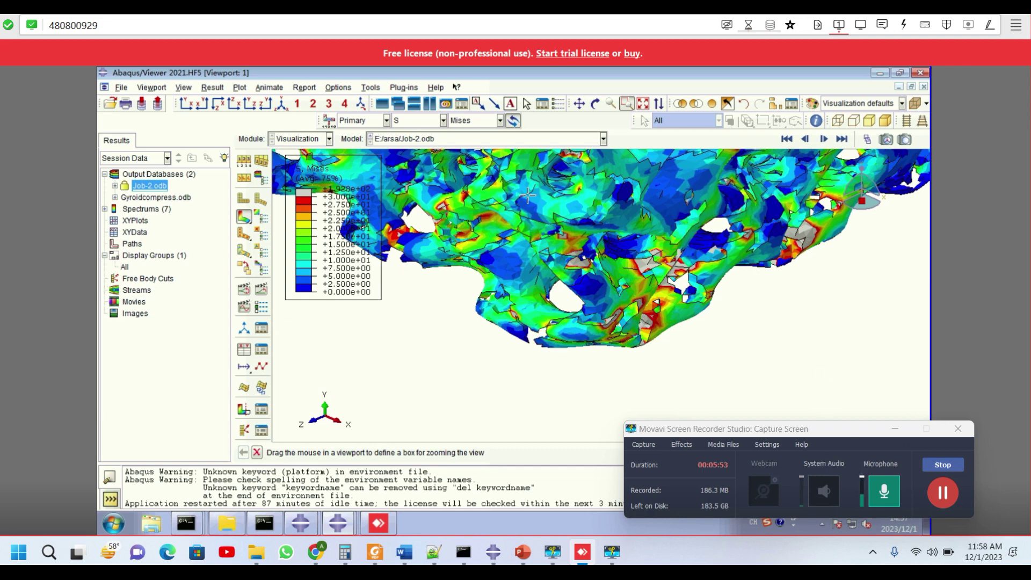
# - Auto-fit the whole corroded scaffold's Mises stress contour back into the viewport
pyautogui.click(288, 107)
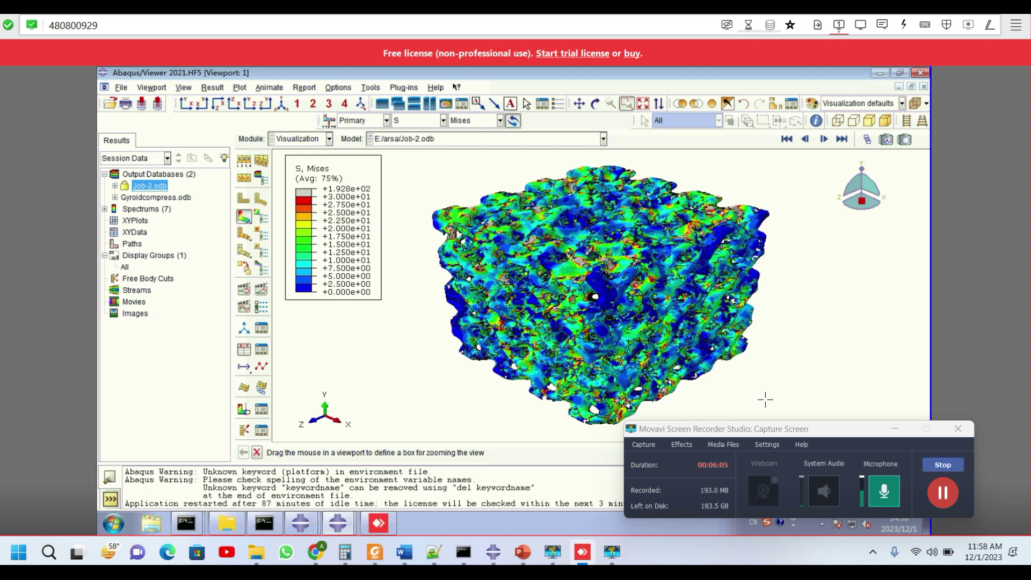
pyautogui.click(944, 495)
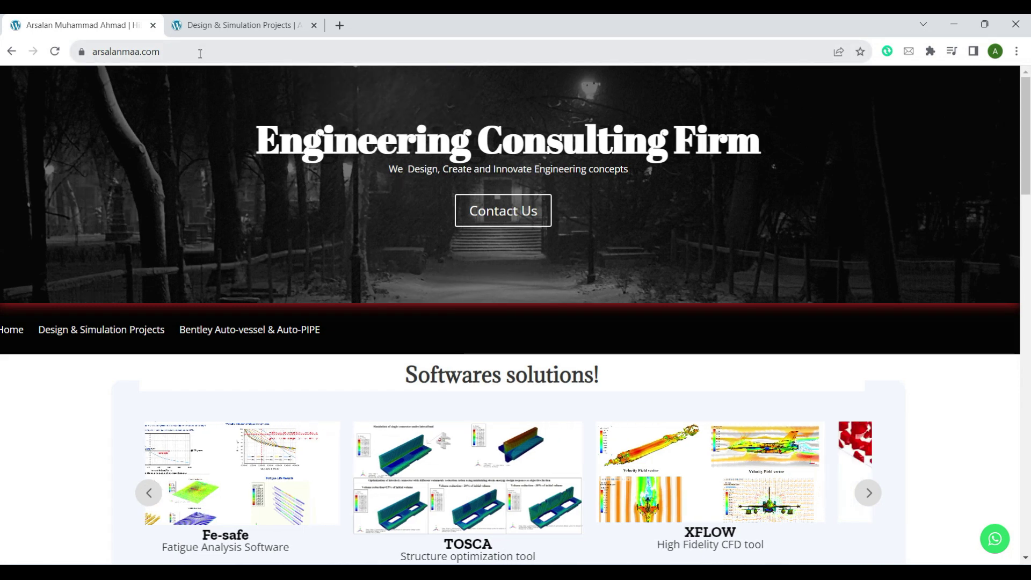
# - Inspect and select the arsalanmaa.com site address in the address bar
pyautogui.click(199, 54)
pyautogui.click(209, 52)
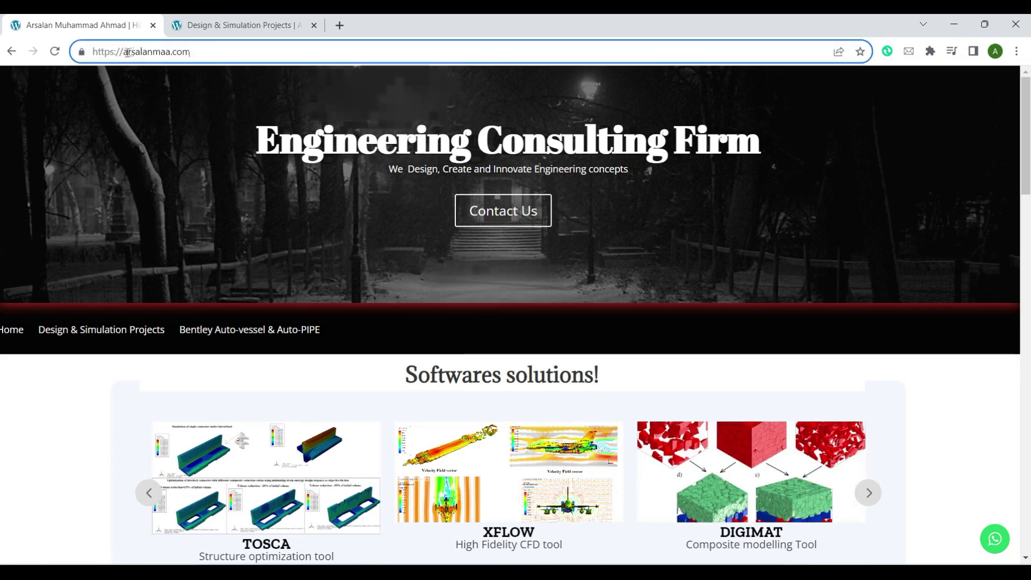
pyautogui.moveTo(127, 51); pyautogui.dragTo(147, 52)
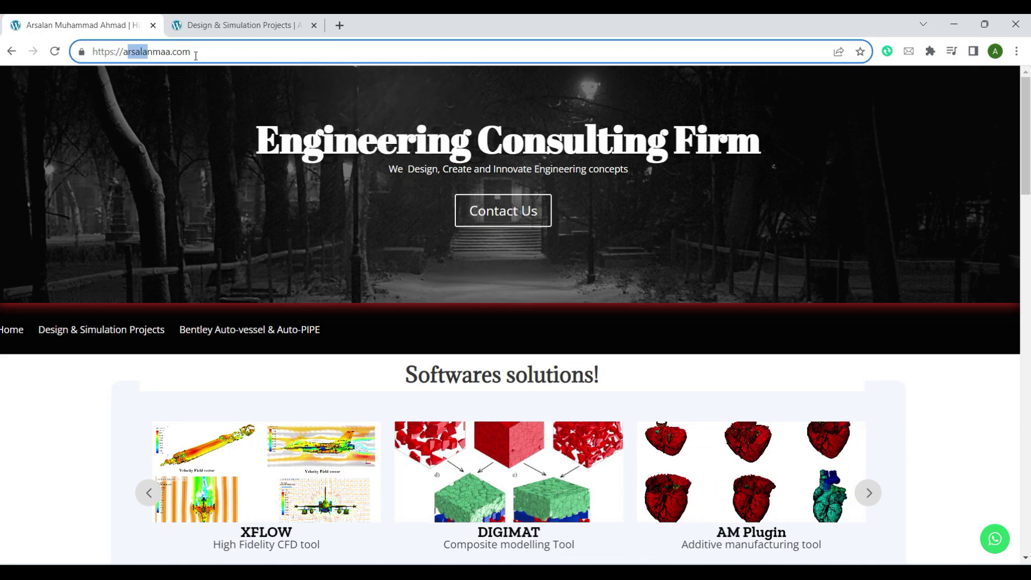
pyautogui.tripleClick(210, 52)
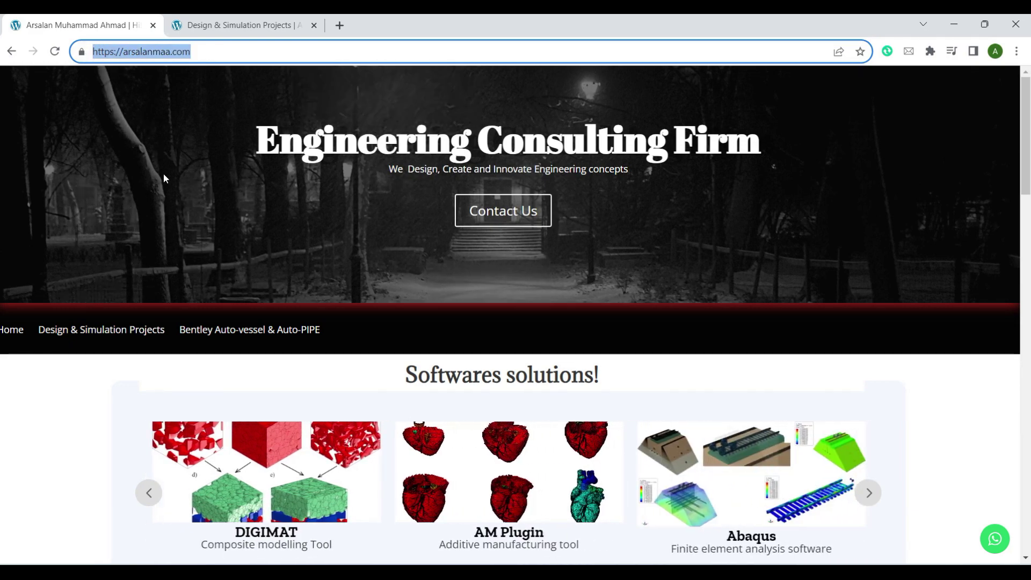
# - In the contact form, type the message 'Modelling Coorosion/degrdation for MG scffold'
pyautogui.click(505, 212)
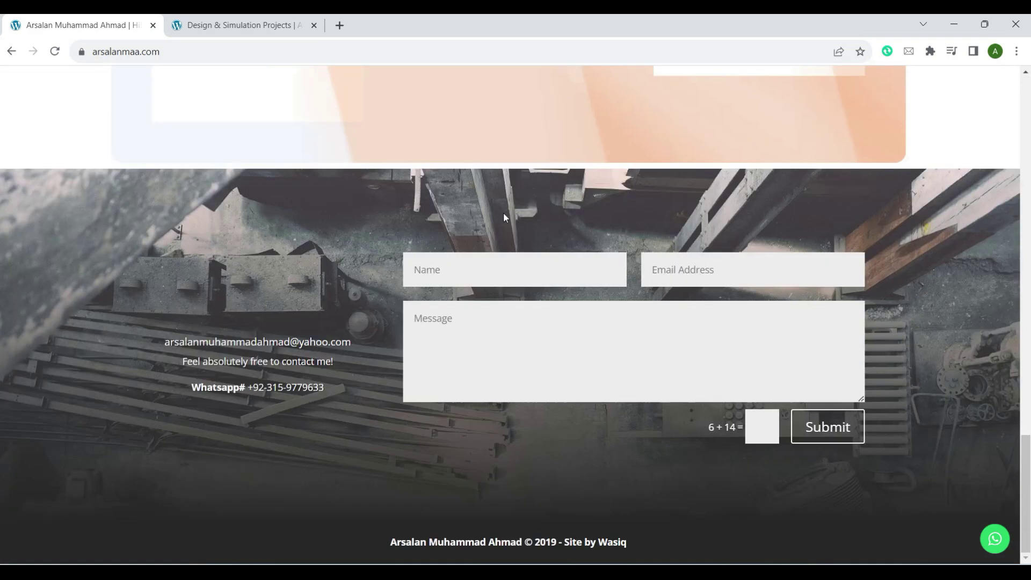
pyautogui.click(486, 275)
pyautogui.press('Tab')
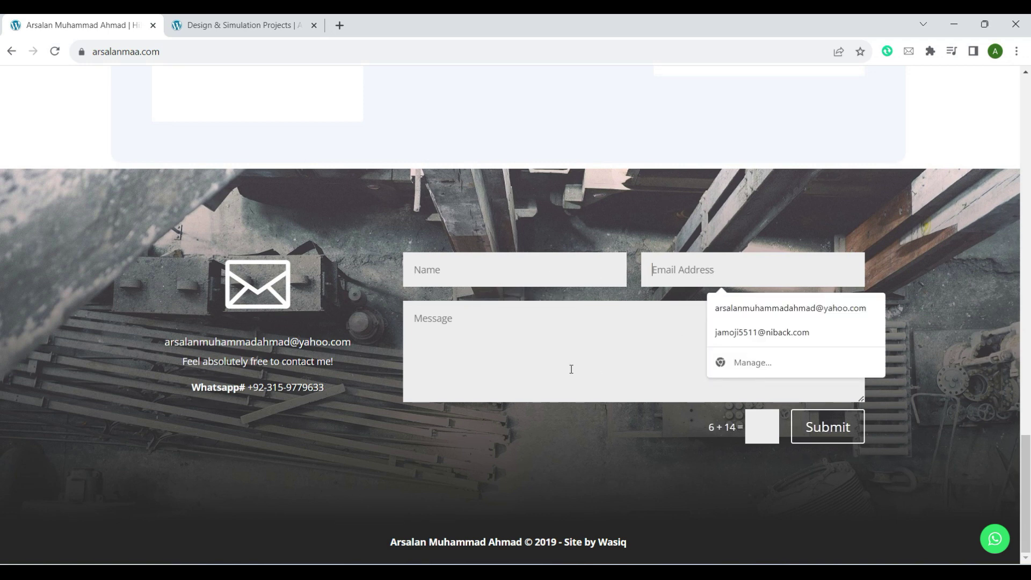
pyautogui.press('Tab')
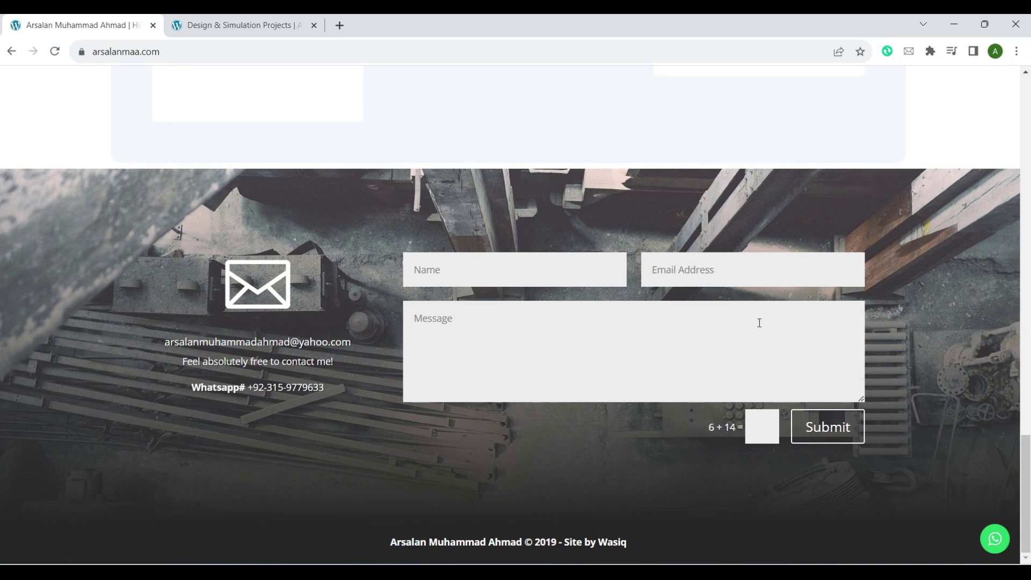
pyautogui.write('Modelling Coorosion/deg')
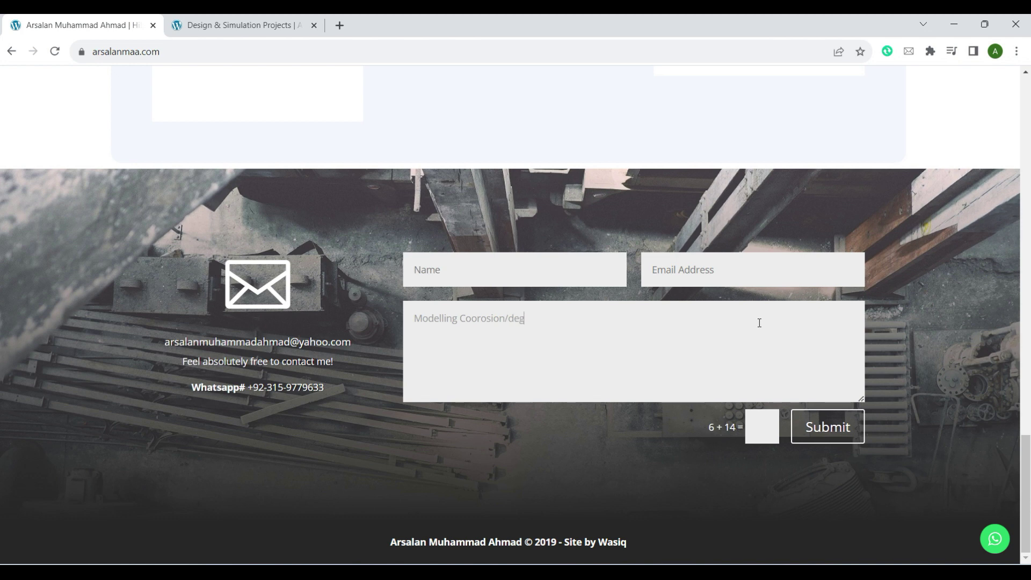
pyautogui.write('rdation for MG sc')
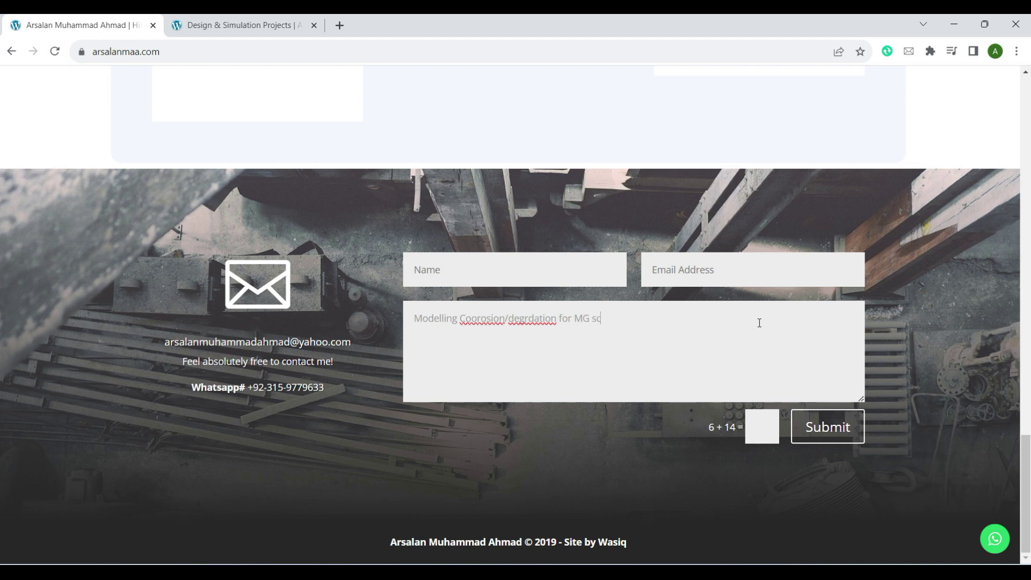
pyautogui.write('ffold')
# - Fill the name and e-mail fields from saved autofill entries and enter 20 as the captcha answer
pyautogui.click(566, 269)
pyautogui.click(532, 299)
pyautogui.click(707, 274)
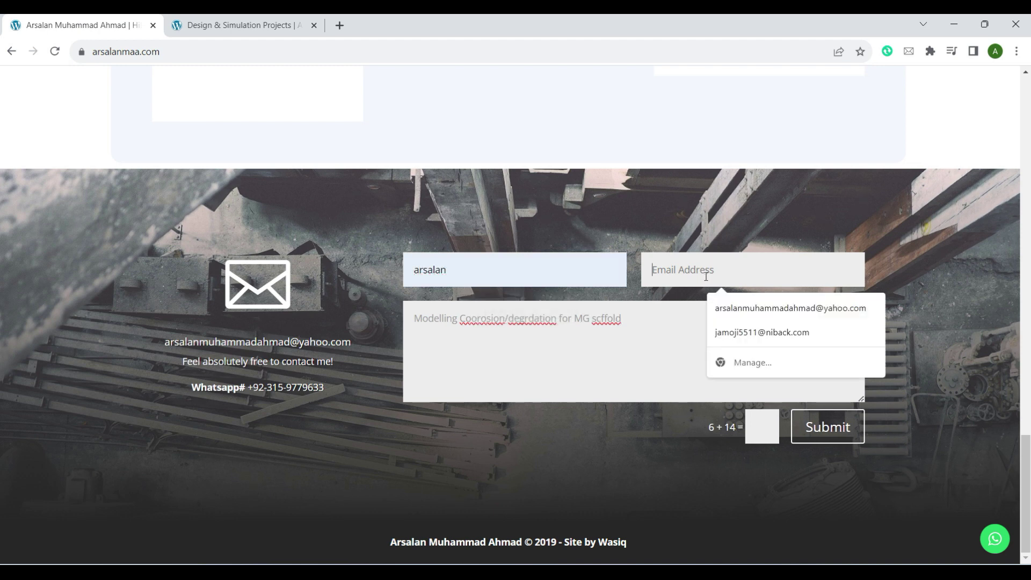
pyautogui.click(735, 318)
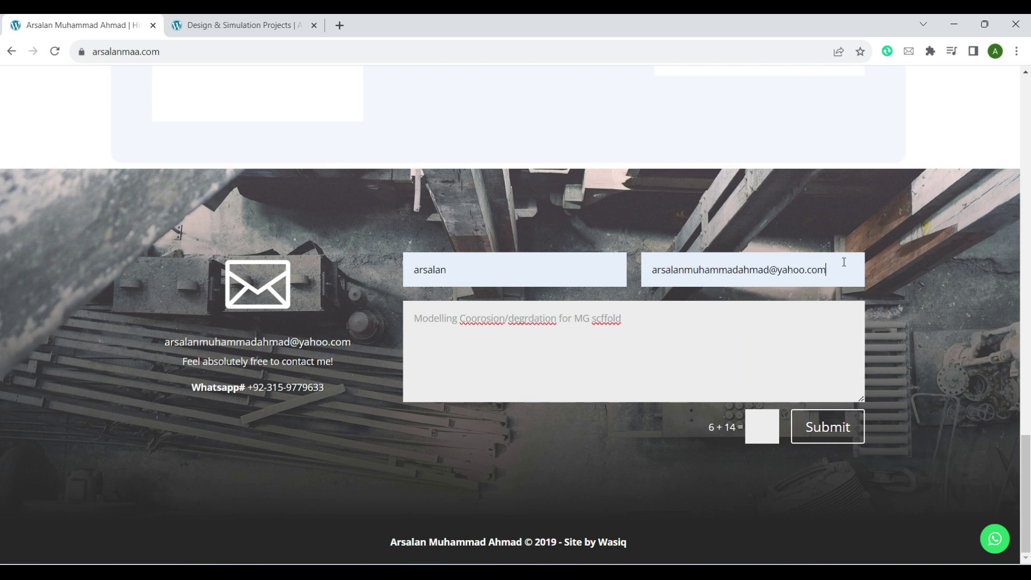
pyautogui.click(752, 426)
pyautogui.write('20')
# - Submit the contact message and go back to the home page tab
pyautogui.click(838, 427)
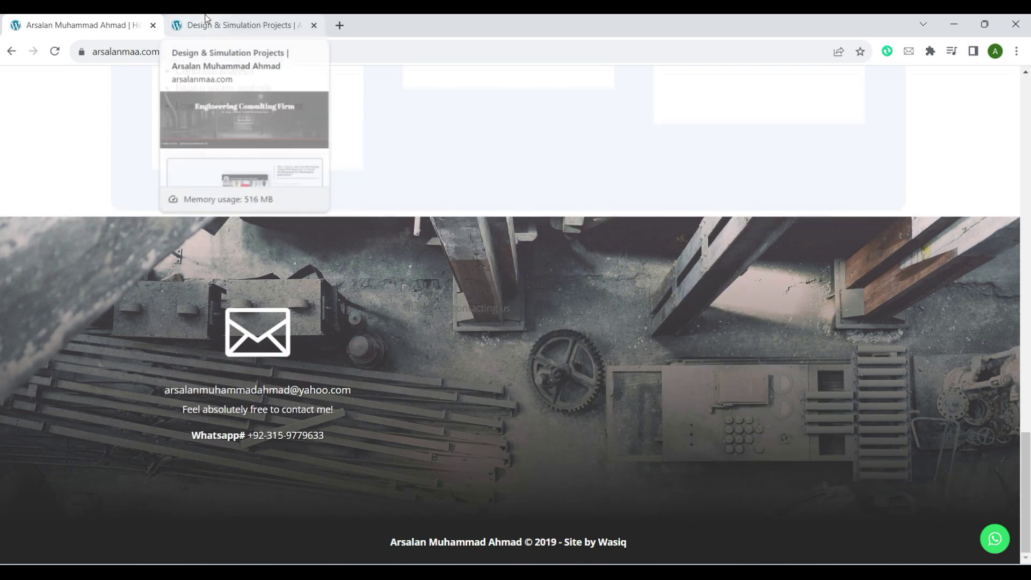
pyautogui.click(211, 27)
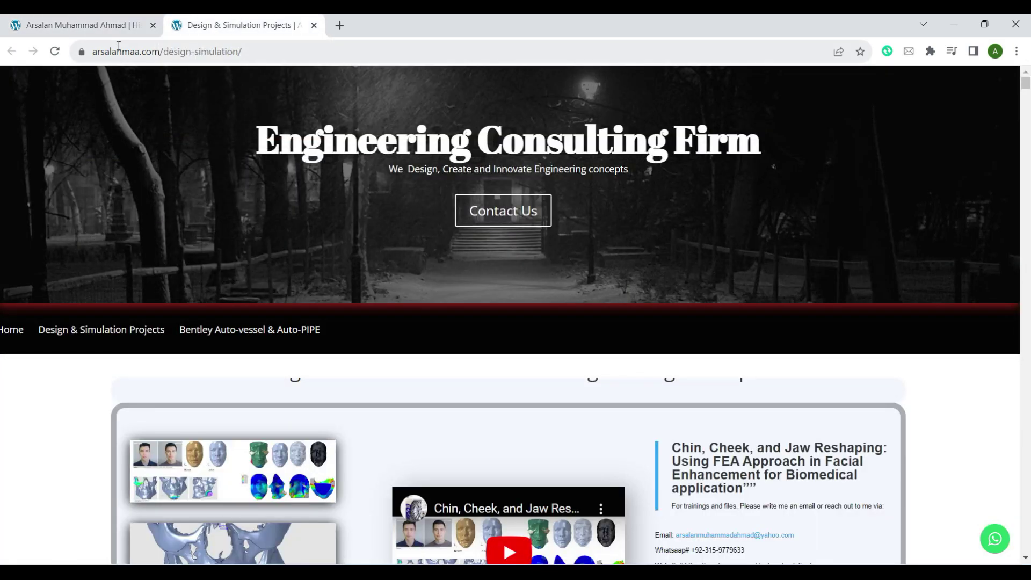
pyautogui.click(117, 24)
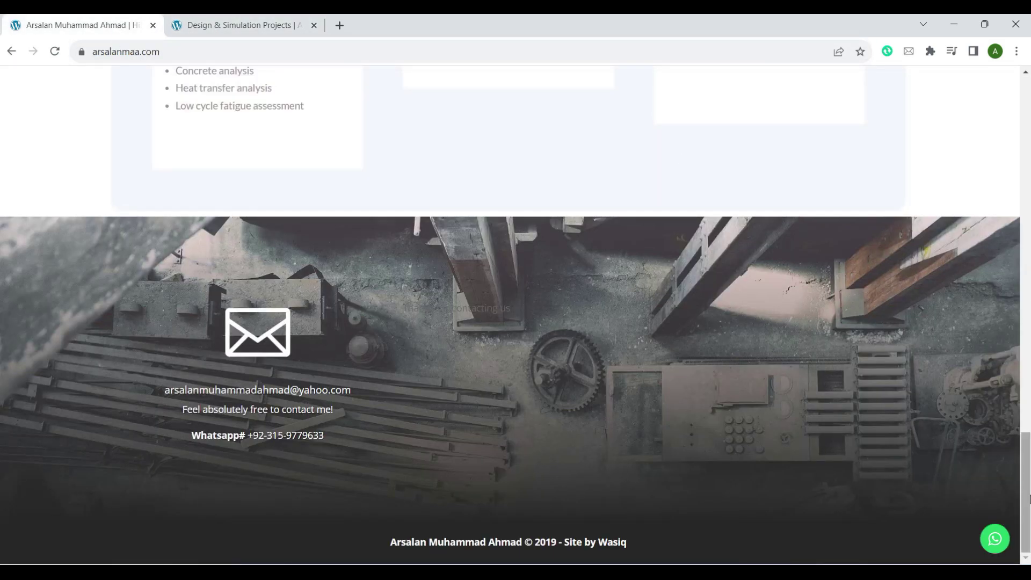
pyautogui.moveTo(1026, 491); pyautogui.dragTo(1026, 137)
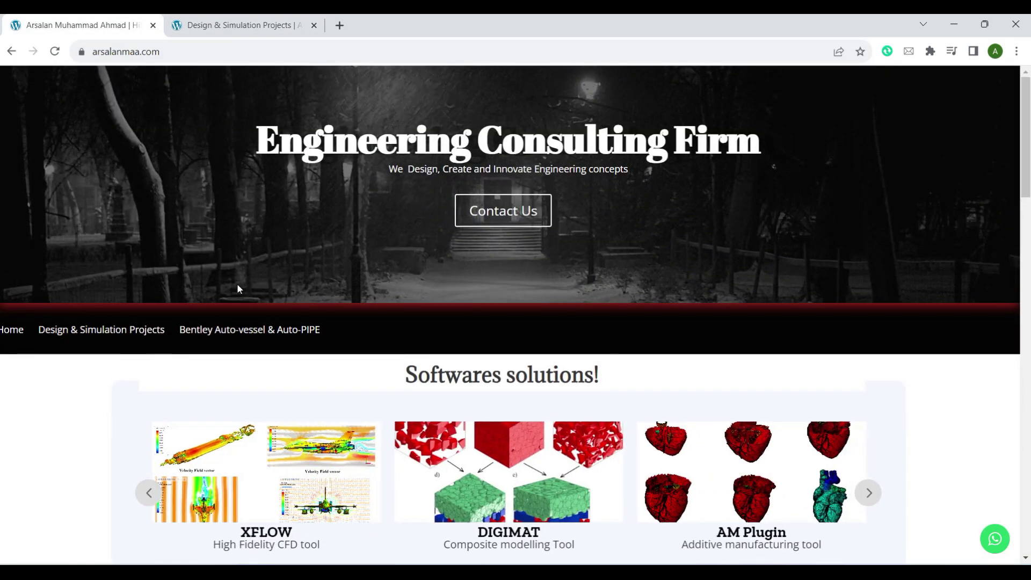
# - Open the Design & Simulation Projects link in a new tab and switch to it
pyautogui.rightClick(137, 333)
pyautogui.click(166, 341)
pyautogui.click(242, 25)
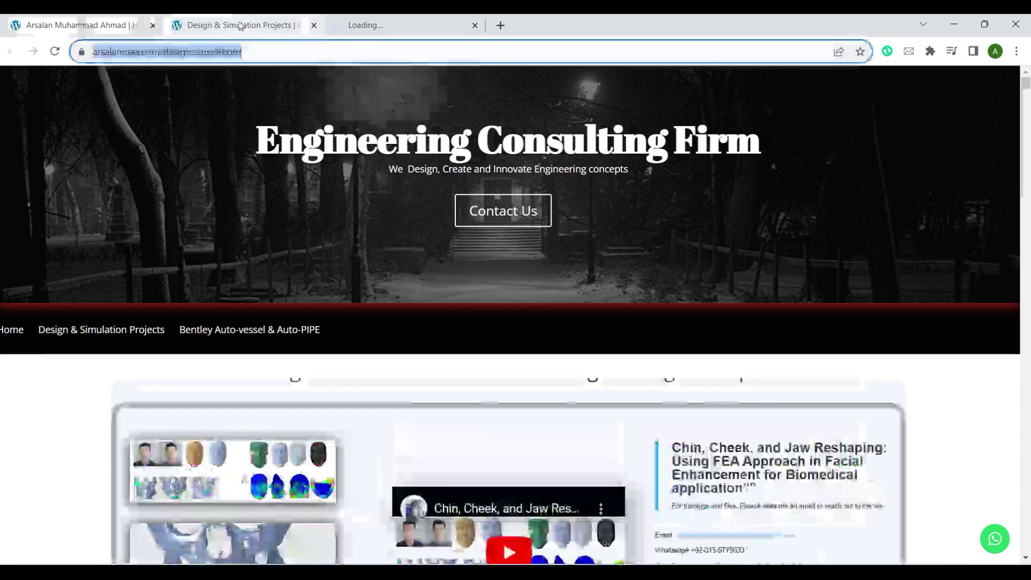